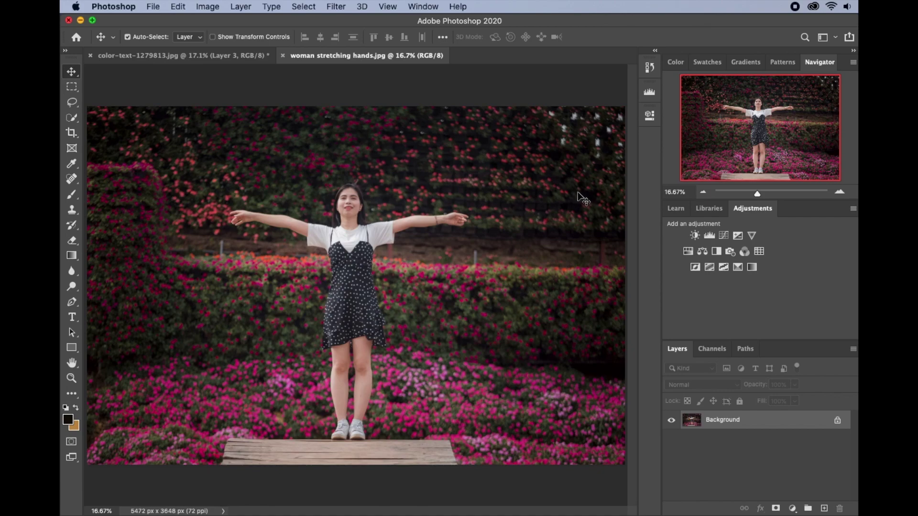
Step: Unlock the garden photo's locked Background by converting it into Layer 0
double_click(727, 421)
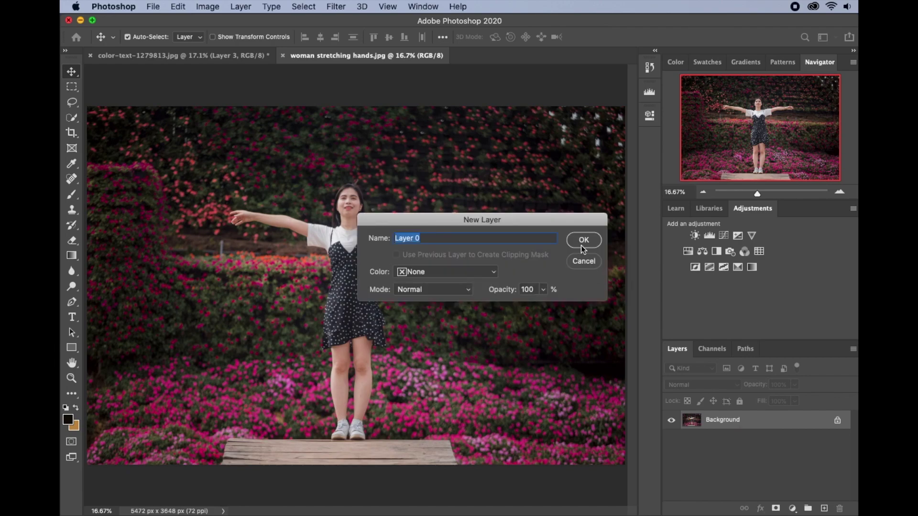
left_click(580, 239)
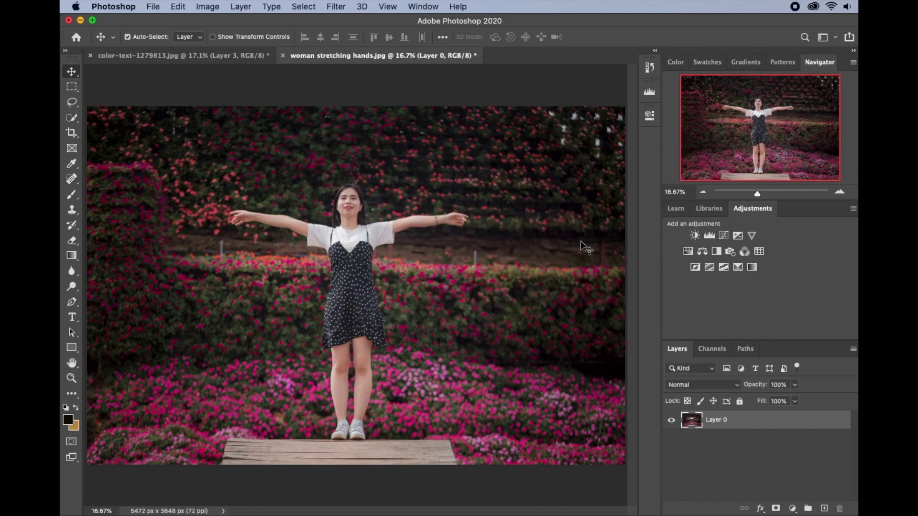
left_click(219, 56)
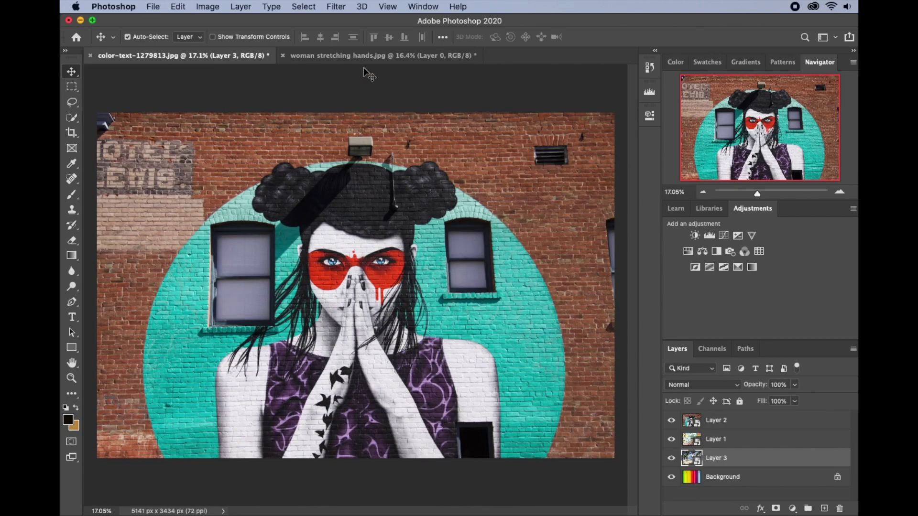
left_click(389, 56)
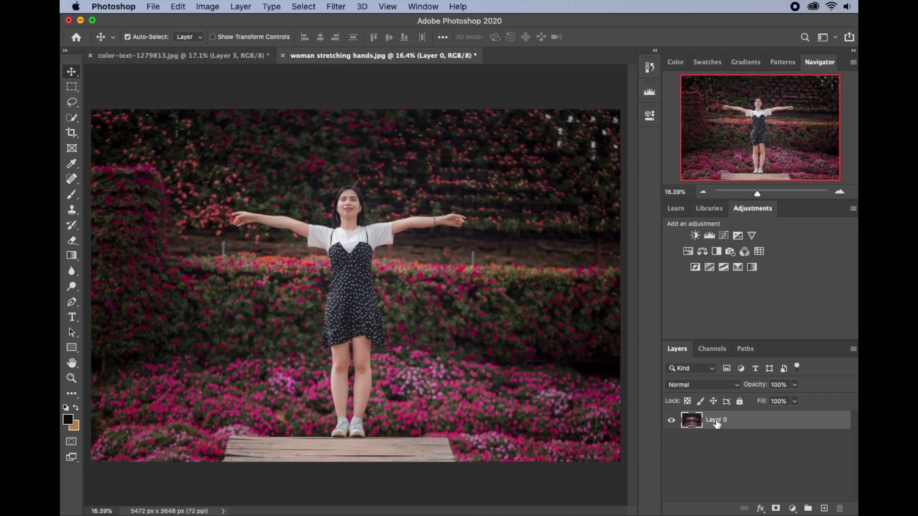
Step: Copy the whole garden photo into the mural document as Layer 4 at the top of the stack
mouse_move(717, 419)
left_mouse_down()
mouse_move(687, 406)
mouse_move(724, 421)
left_mouse_up()
key("super+a")
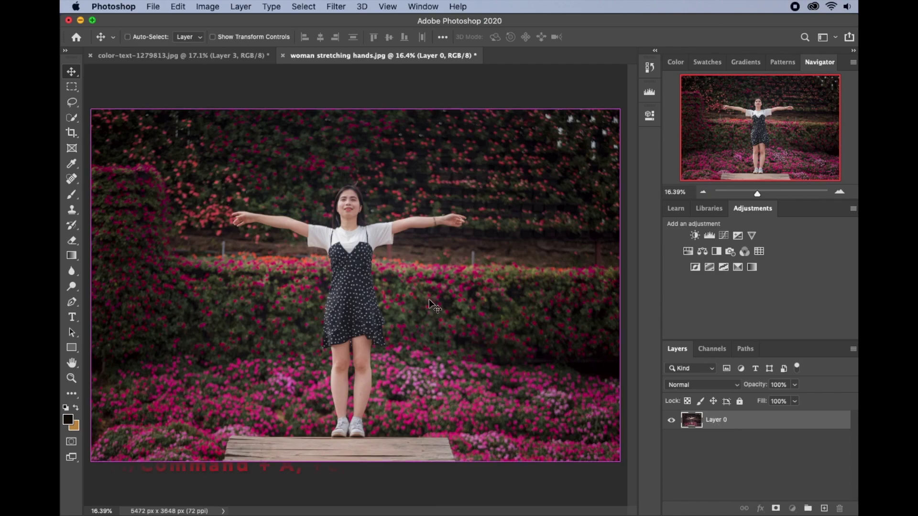
key("super+c")
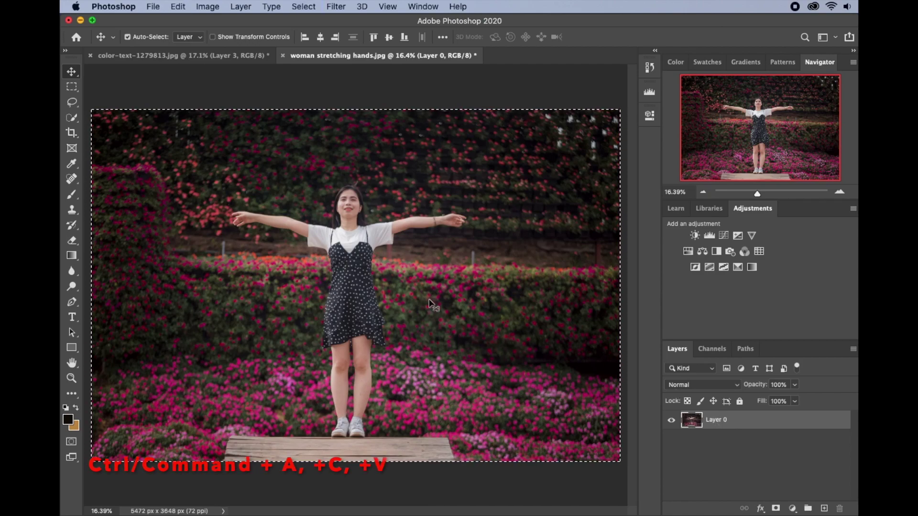
left_click(214, 56)
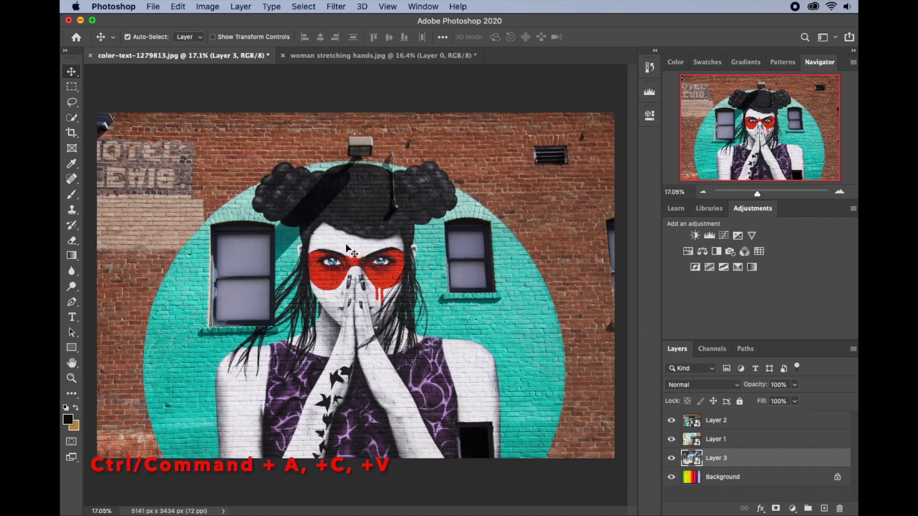
key("super+v")
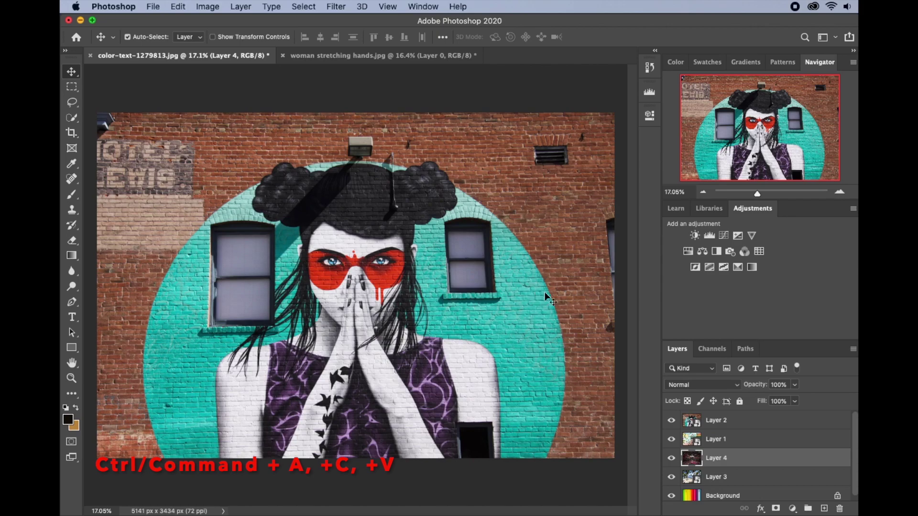
left_click_drag(736, 459, 739, 412)
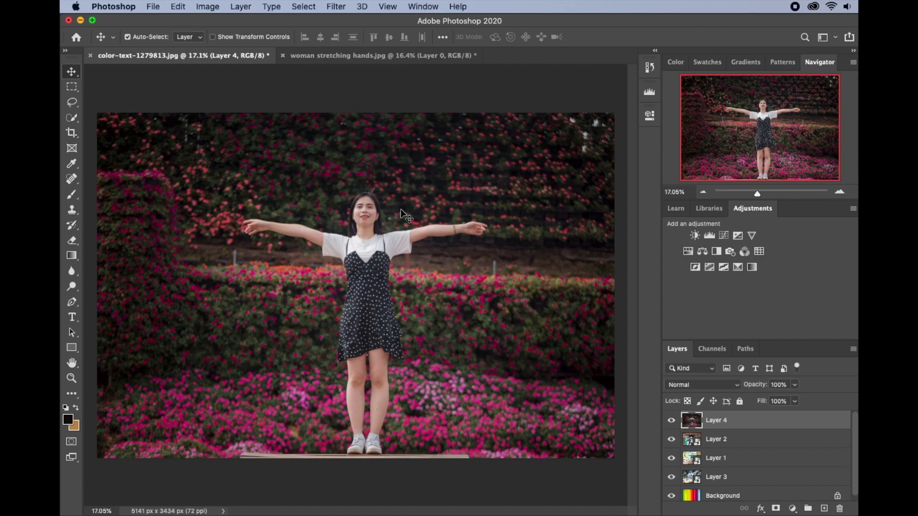
left_click(74, 120)
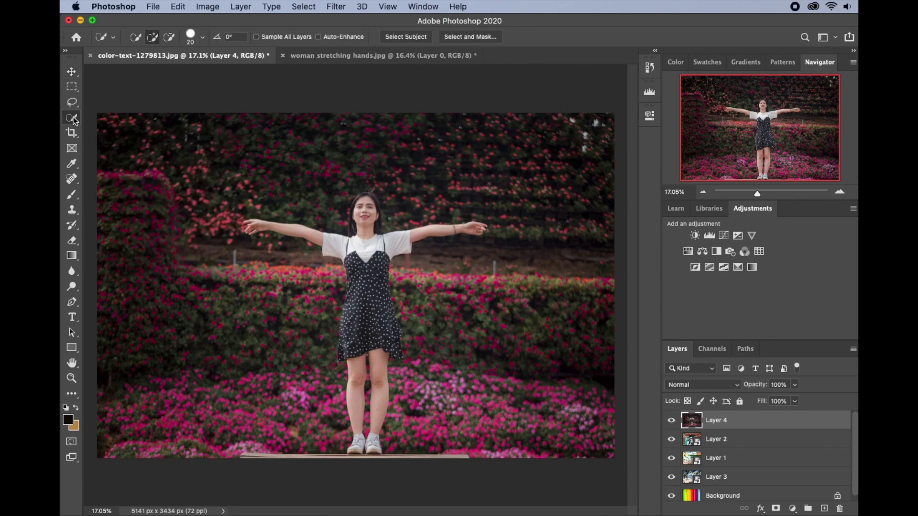
Step: Use Select Subject to outline the woman, then zoom in on her
left_click(404, 37)
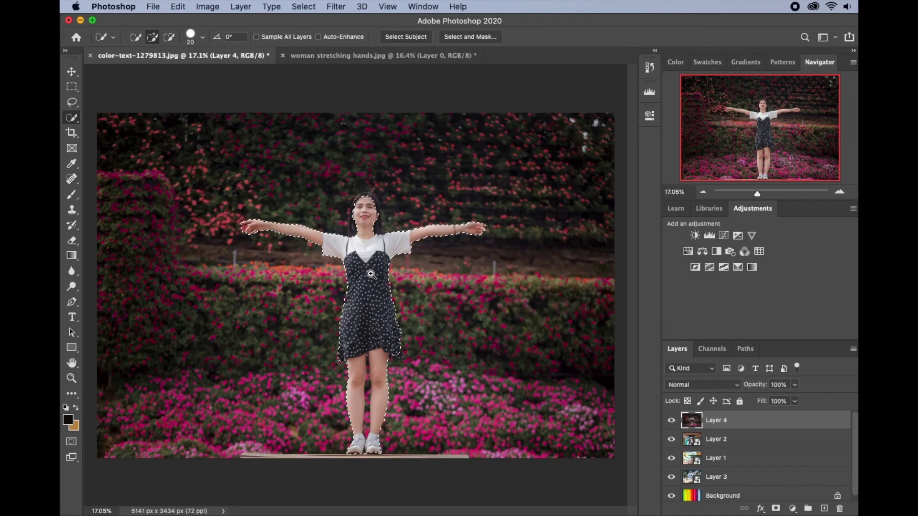
left_click_drag(375, 263, 402, 196)
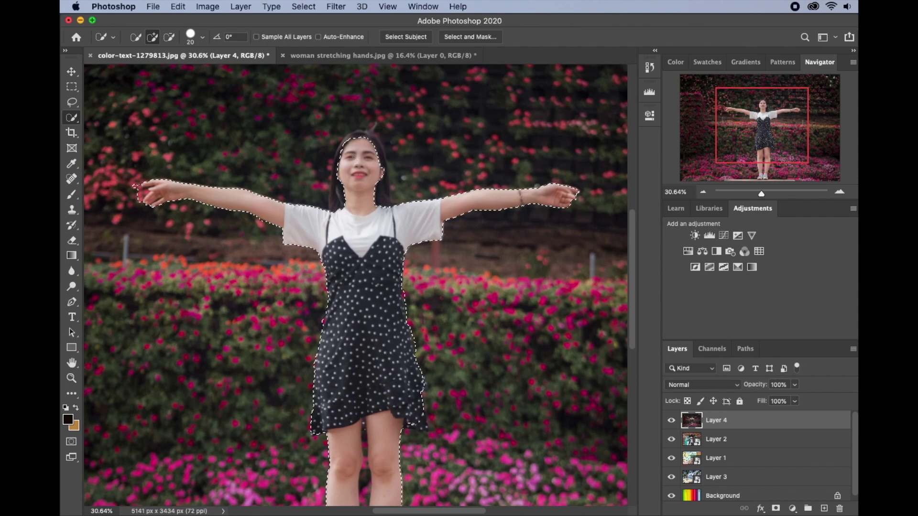
Step: With a size-20 brush, add the woman's hair and trim background around her hair and neck
key("bracketleft")
key("bracketright")
key("bracketright")
key("bracketright")
key("bracketright")
key("bracketright")
key("bracketright")
key("bracketright")
key("bracketright")
key("bracketright")
key("bracketright")
key("bracketright")
key("bracketright")
key("bracketright")
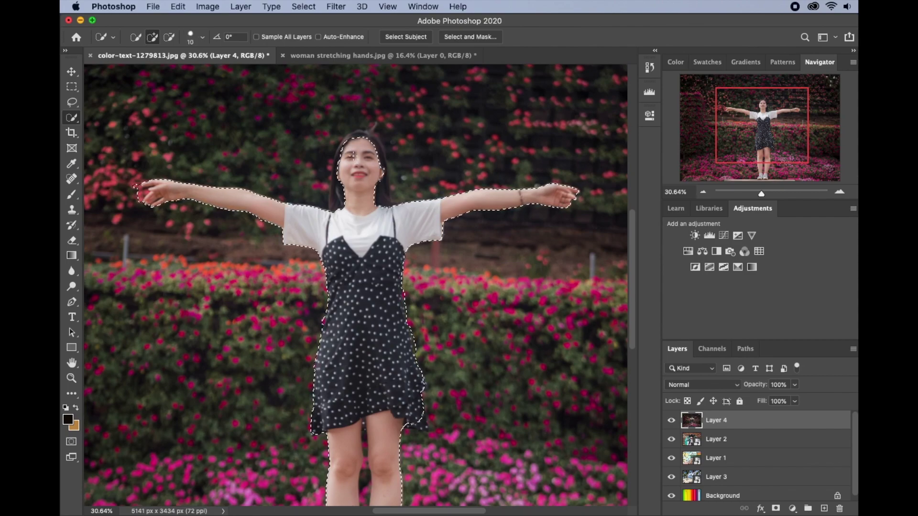
key("bracketleft")
key("bracketleft")
key("bracketleft")
key("bracketleft")
key("bracketleft")
key("bracketleft")
key("bracketleft")
key("bracketleft")
key("bracketleft")
key("bracketleft")
key("bracketleft")
key("bracketleft")
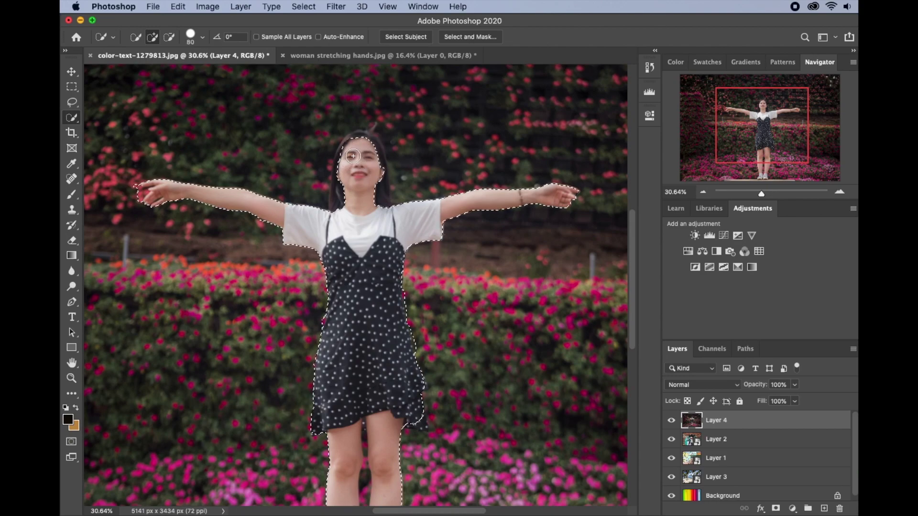
mouse_move(346, 144)
left_mouse_down()
mouse_move(351, 135)
mouse_move(335, 177)
left_mouse_up()
scroll(365, 136, "up", 3)
key("alt")
mouse_move(315, 137)
left_mouse_down()
mouse_move(278, 145)
mouse_move(264, 171)
left_mouse_up()
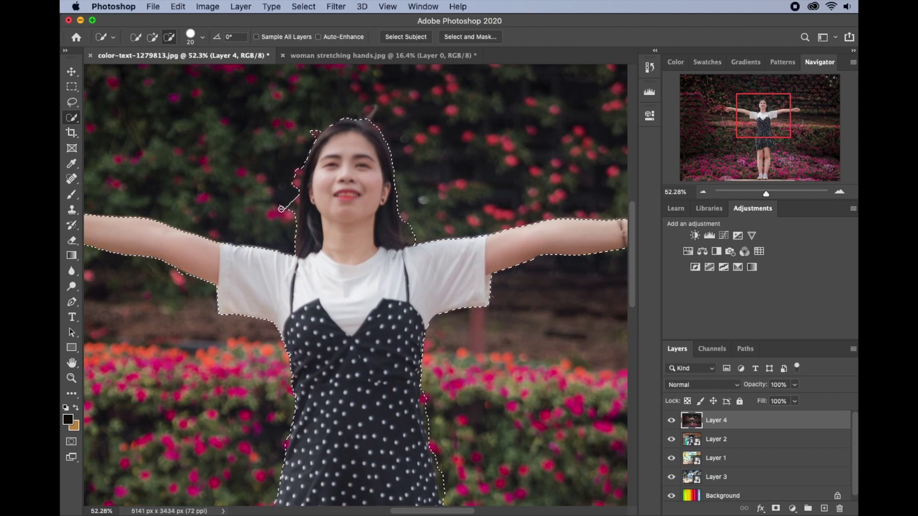
left_click_drag(290, 205, 301, 157)
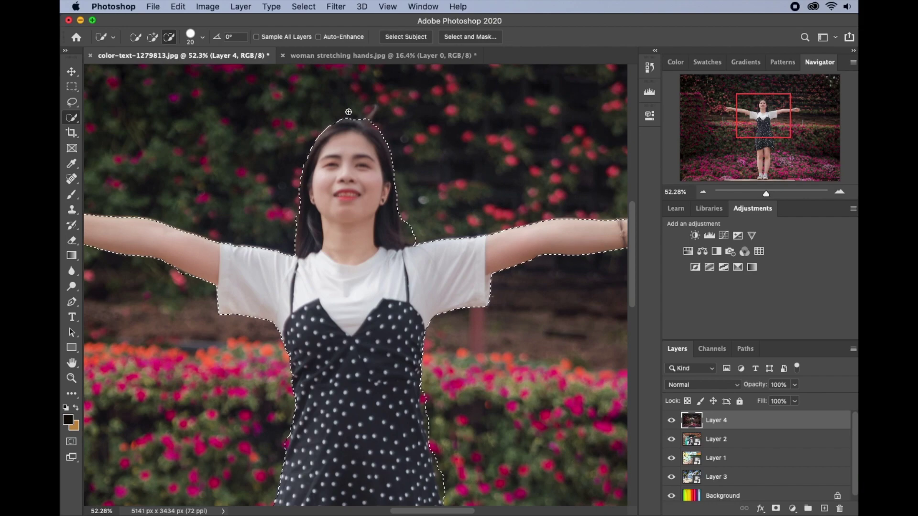
left_click_drag(374, 127, 412, 240)
Step: Remove the background between her legs and copy the selected woman onto new Layer 5
scroll(413, 240, "down", 5)
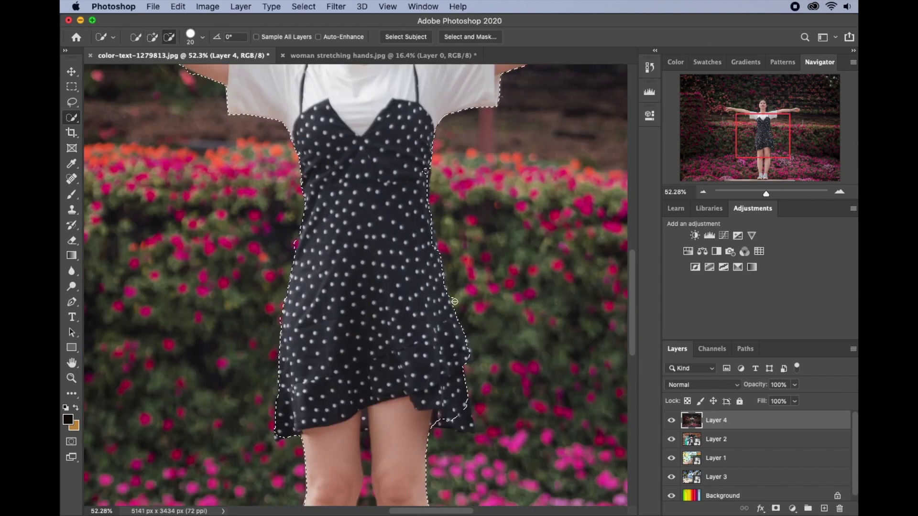
scroll(372, 292, "down", 4)
left_click_drag(372, 292, 363, 439)
scroll(362, 439, "down", 2)
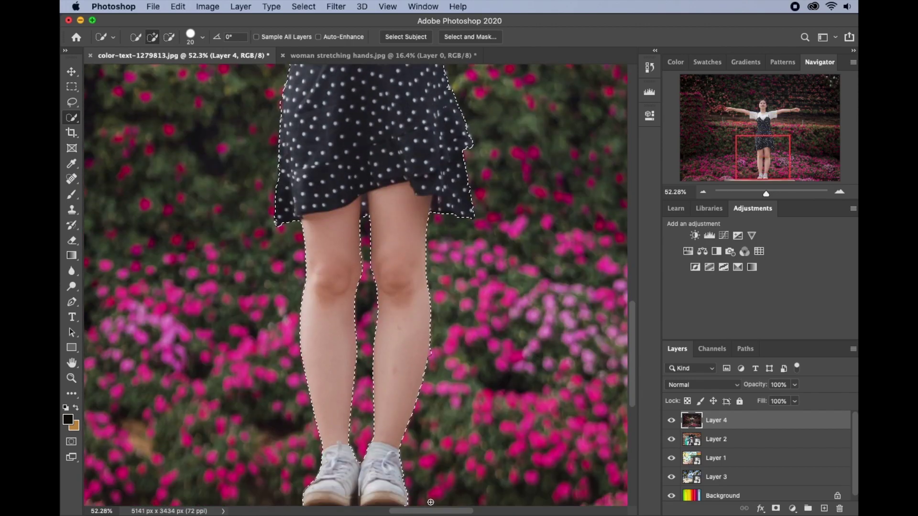
scroll(362, 474, "up", 6)
scroll(465, 287, "right", 4)
scroll(465, 287, "down", 2)
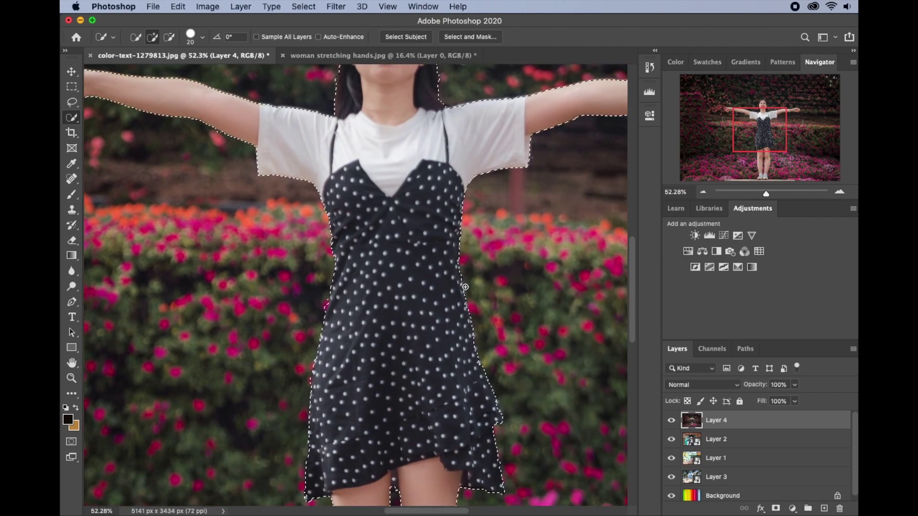
scroll(465, 287, "down", 2)
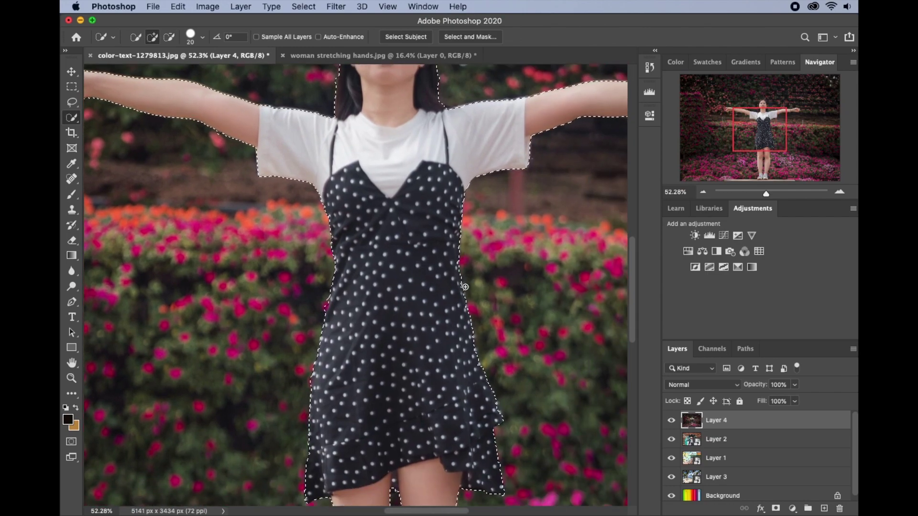
scroll(465, 286, "down", 1)
scroll(465, 287, "down", 2)
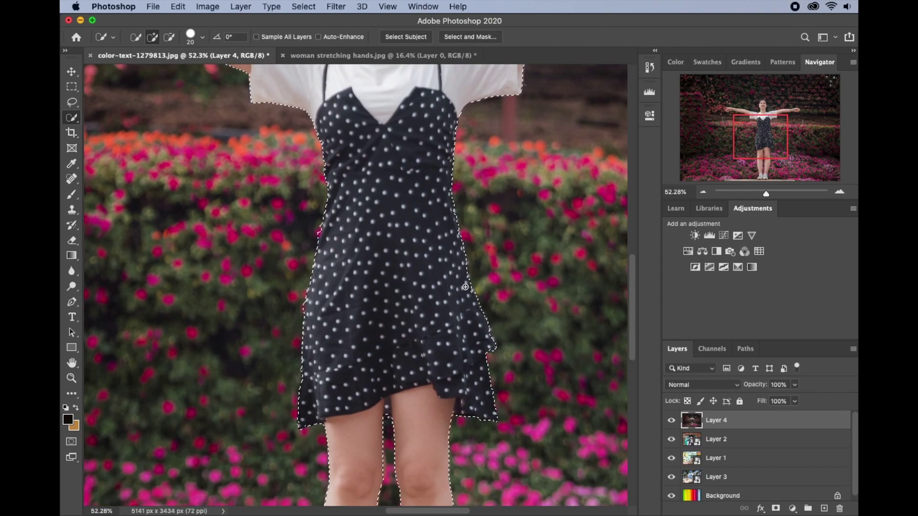
key("super+j")
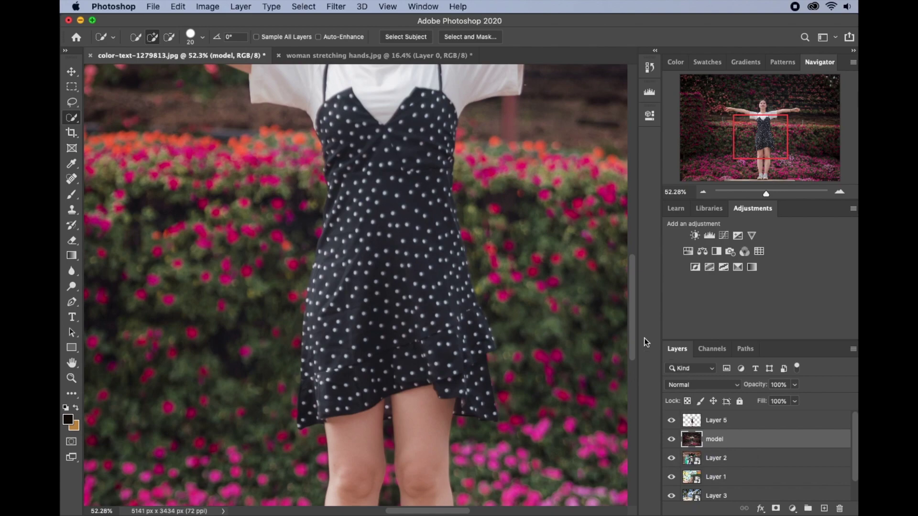
Step: Zoom out in full-screen view and hide the model layer to reveal the cut-out woman
left_click_drag(577, 302, 525, 345)
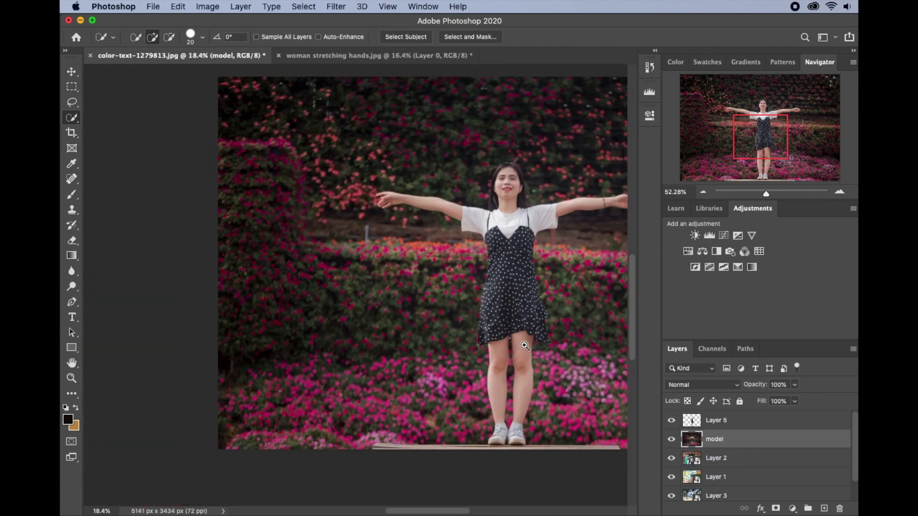
key("f")
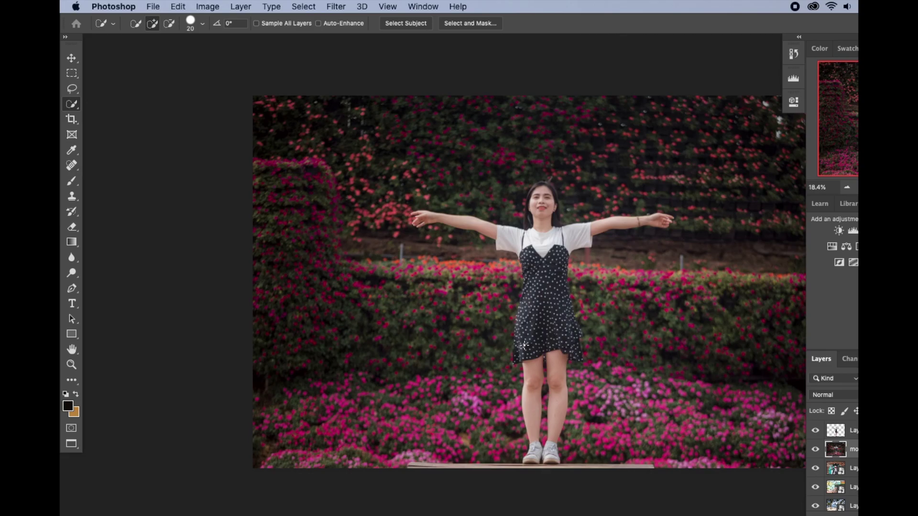
key("f")
key("f")
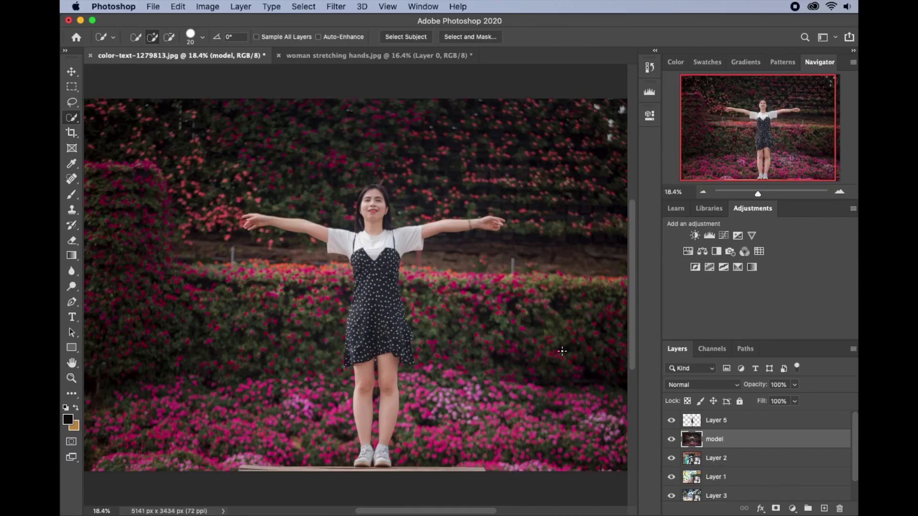
left_click(672, 442)
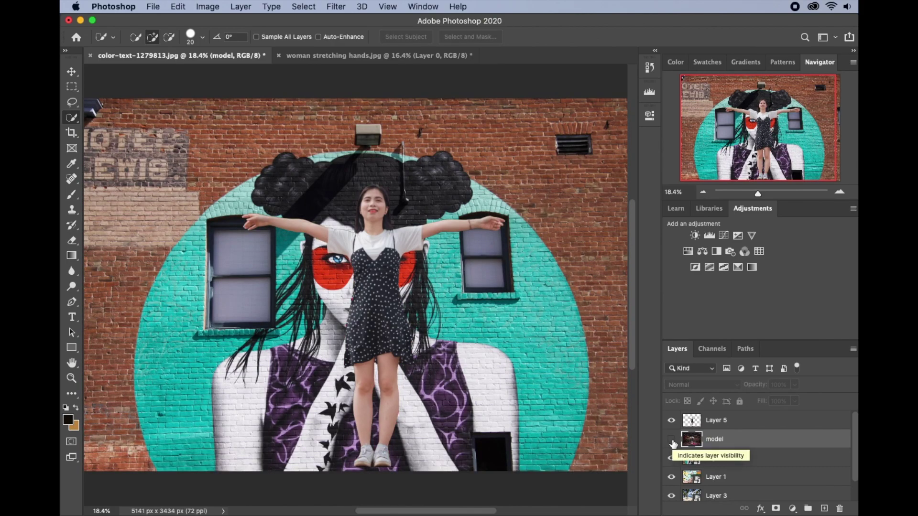
Step: Move the cut-out woman on Layer 5 slightly down, then left and up on the mural
key("v")
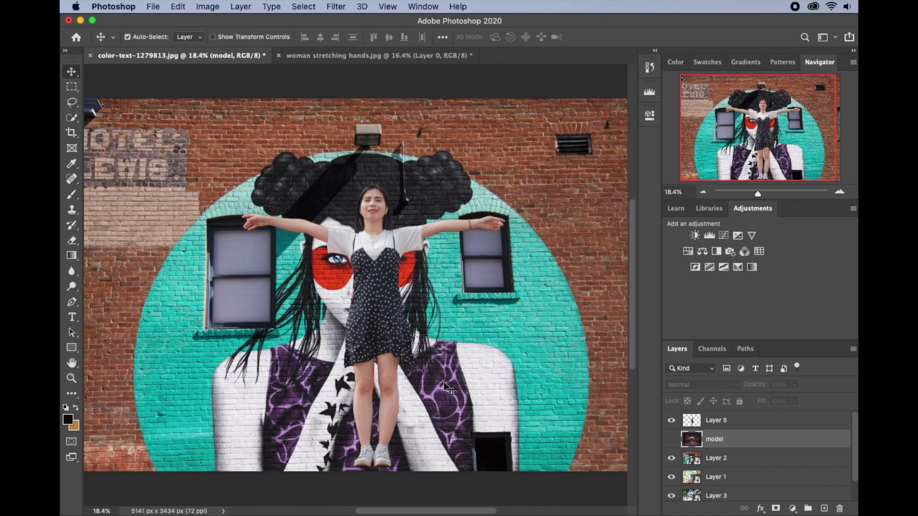
left_click_drag(382, 349, 382, 371)
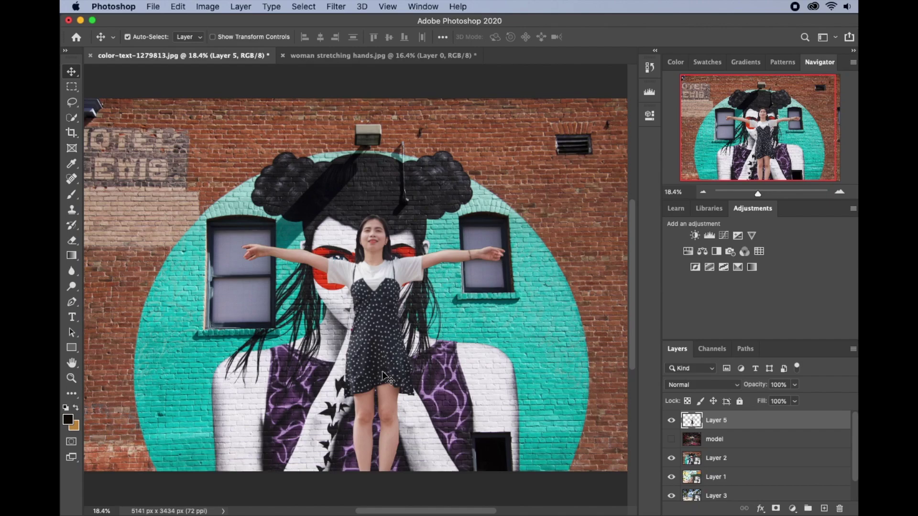
left_click_drag(377, 337, 351, 331)
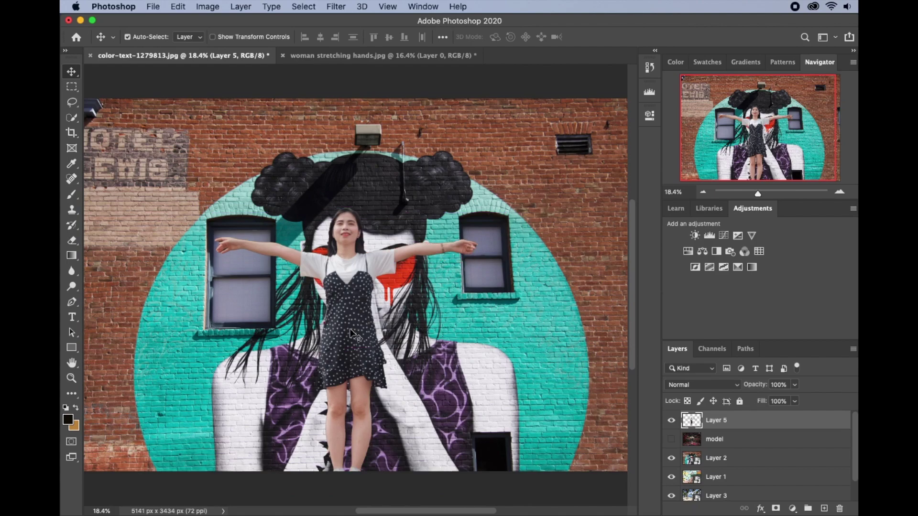
Step: Hide the teal-circle and map mural layers to reveal the rainbow-striped Background
left_click(671, 459)
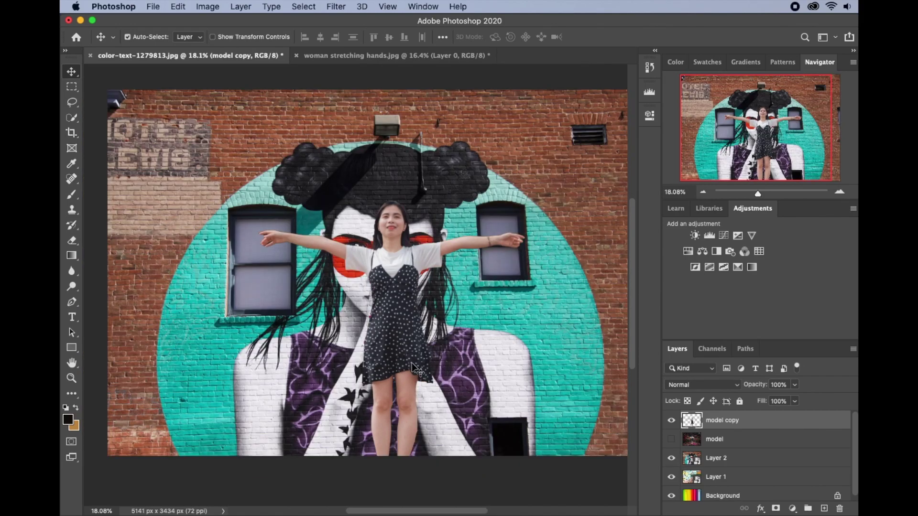
left_click(671, 458)
left_click(671, 477)
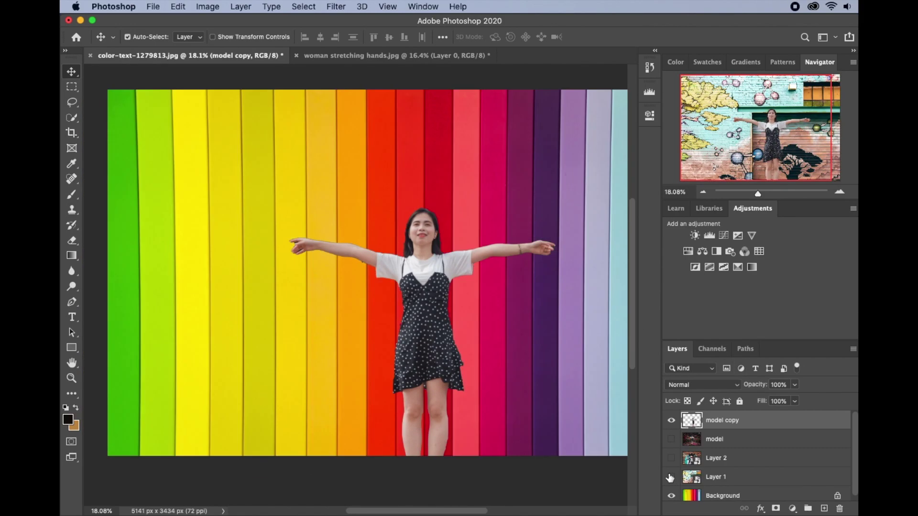